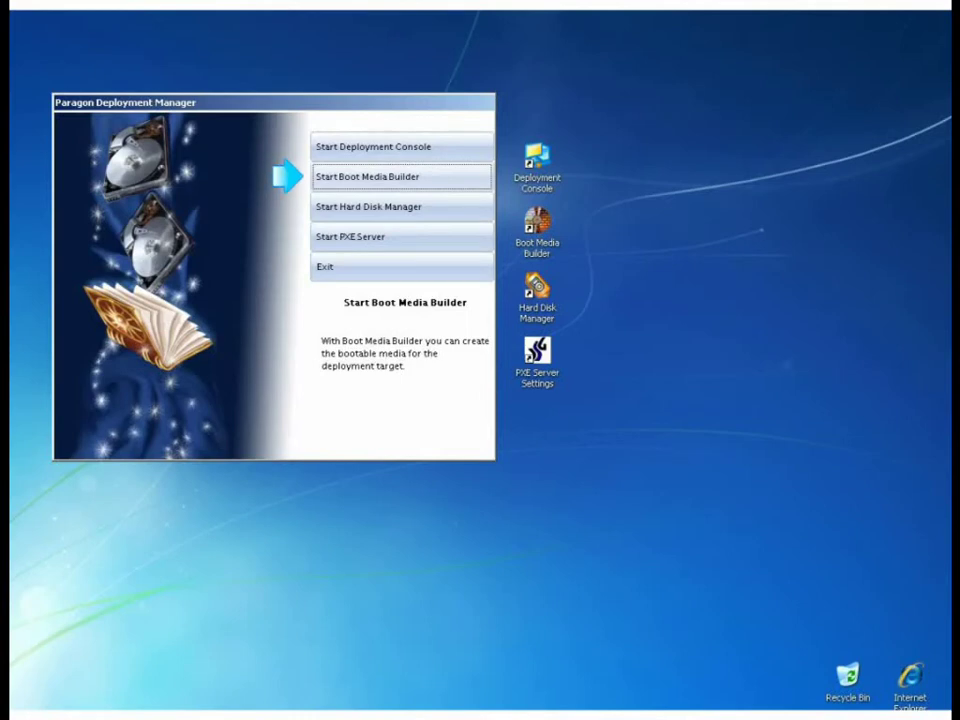
Leave the Paragon Deployment Manager launcher and open the PXE Server Settings
key("Down")
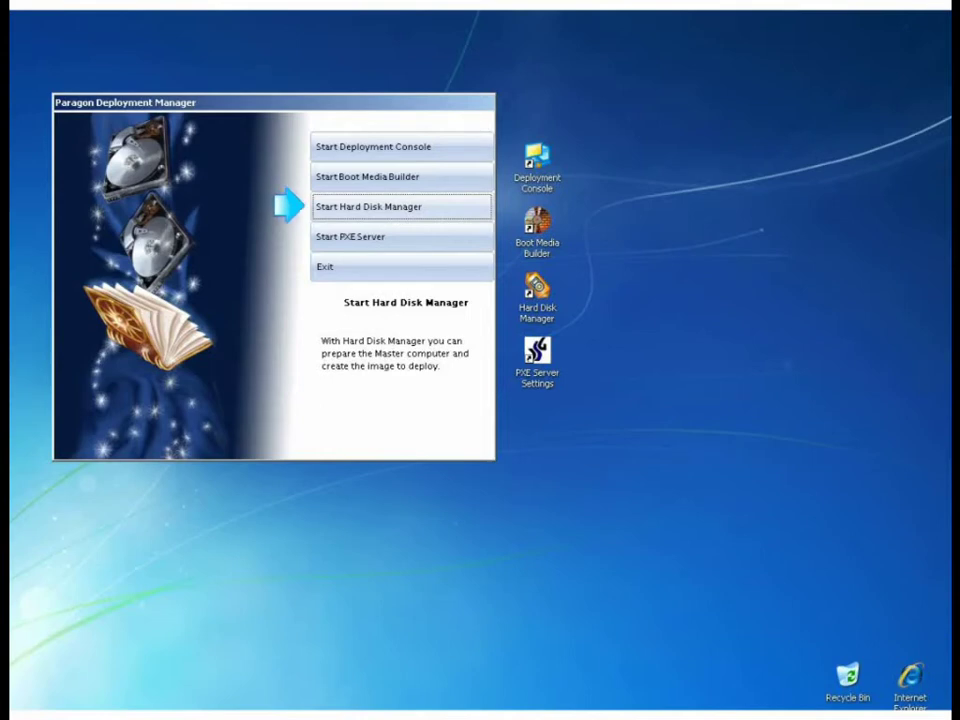
left_click(350, 237)
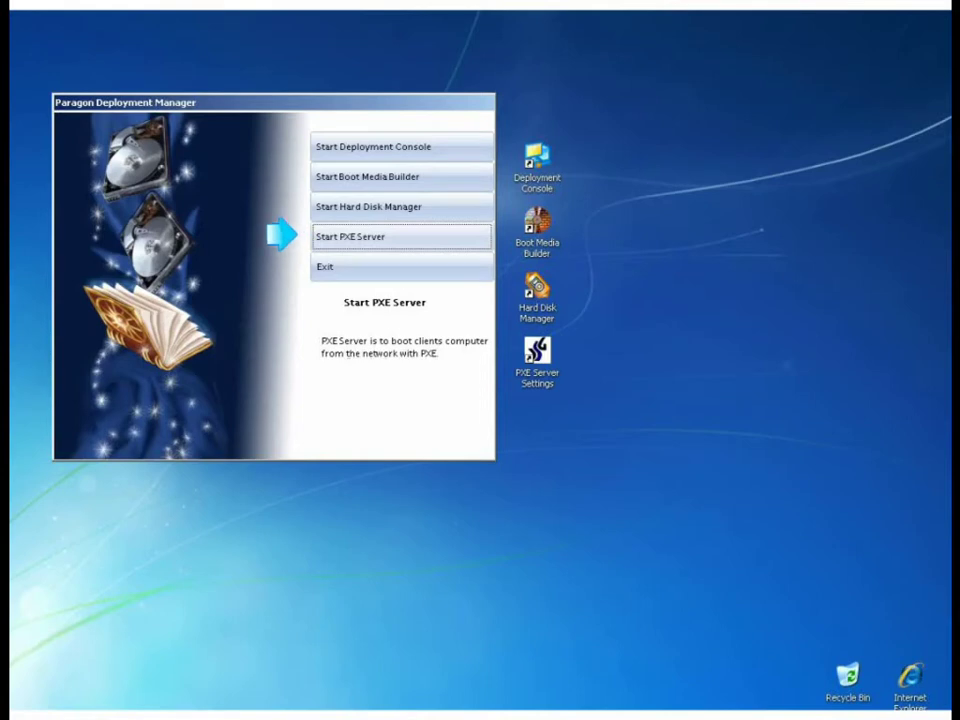
key("Return")
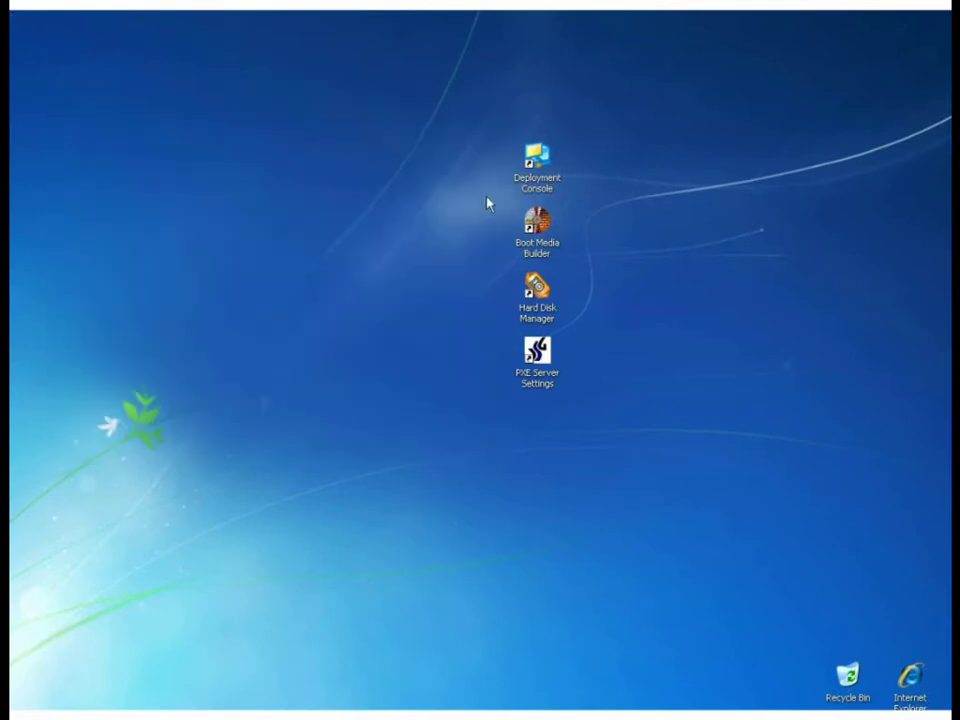
left_click(548, 362)
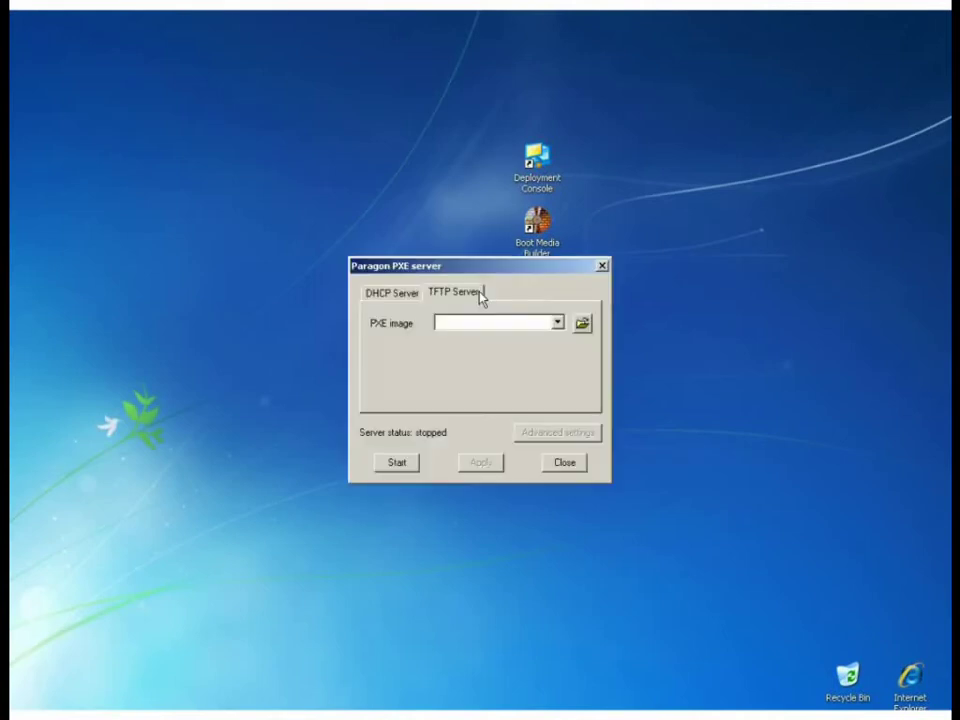
Set the TFTP server's PXE image to winpe.cfg, apply it and start the PXE server
left_click(557, 323)
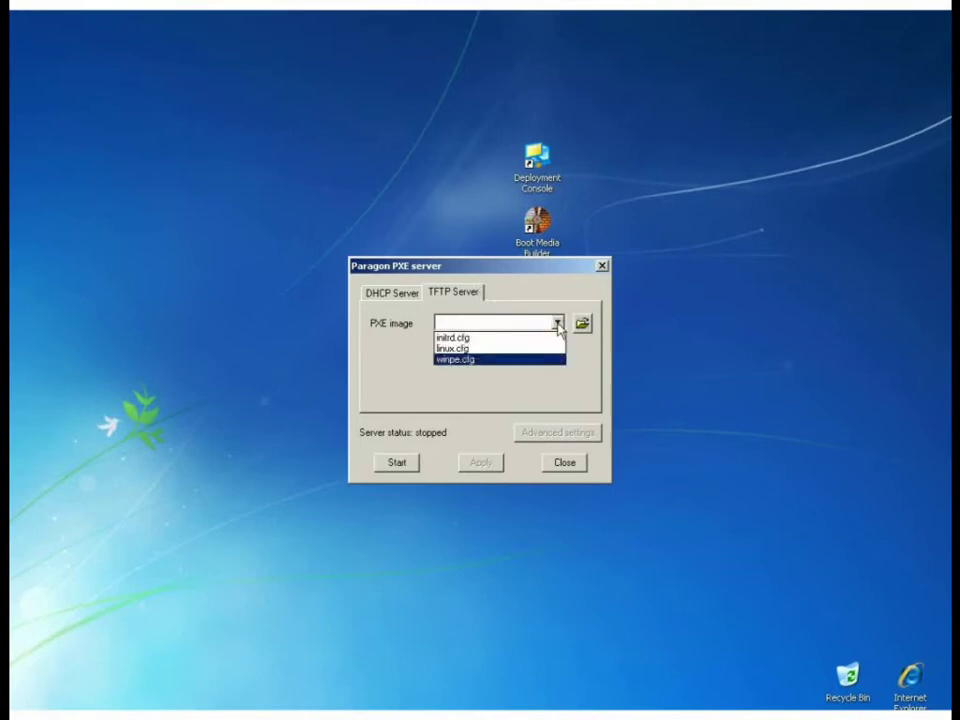
left_click(545, 359)
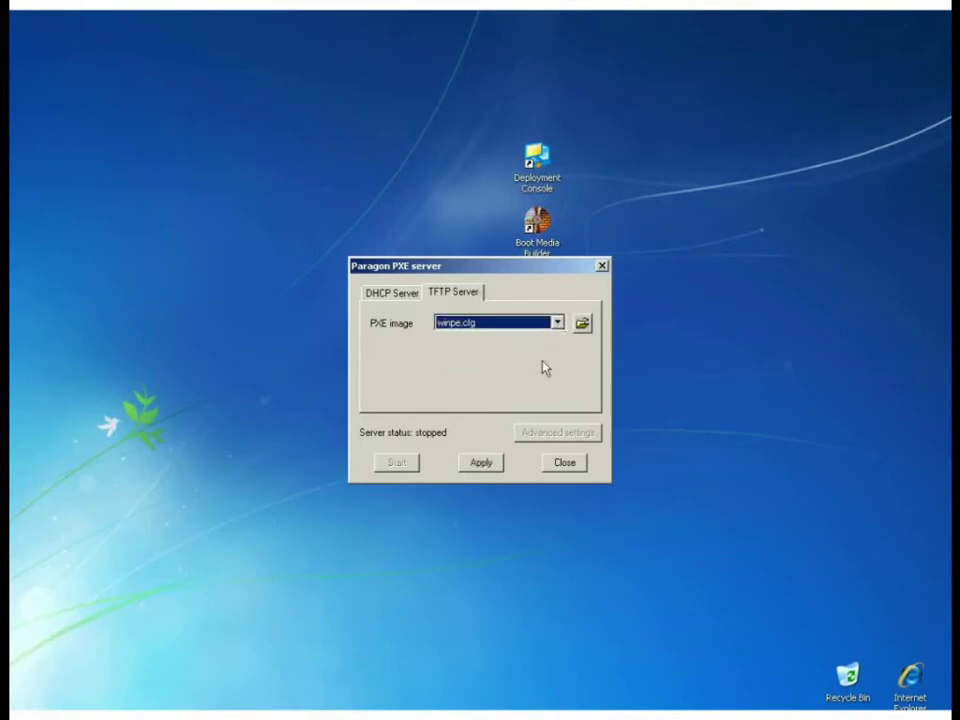
left_click(481, 462)
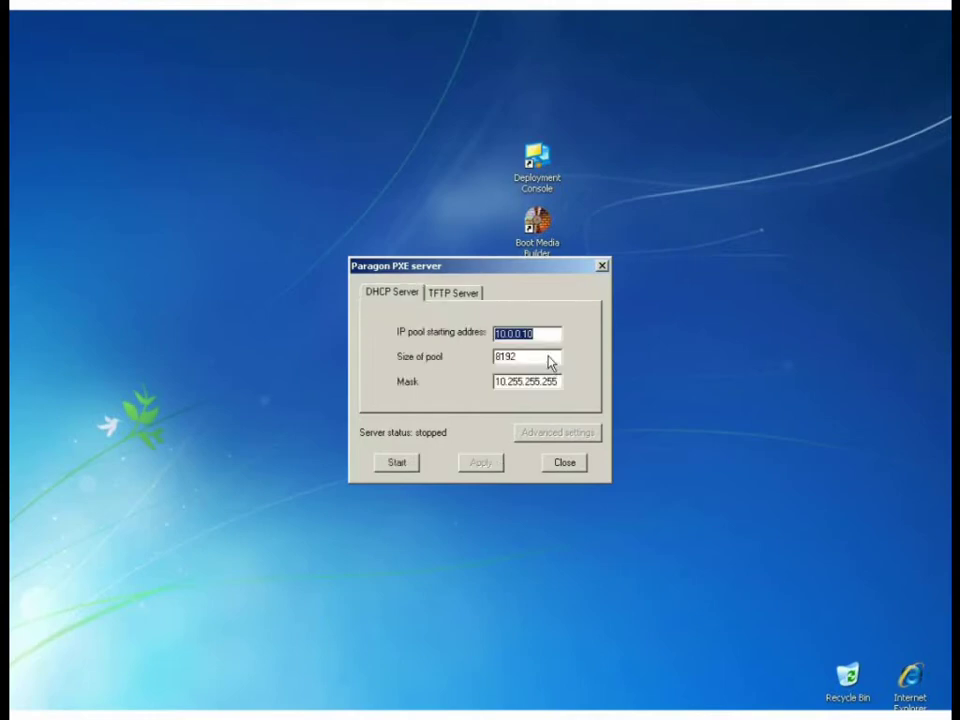
key("ctrl+Tab")
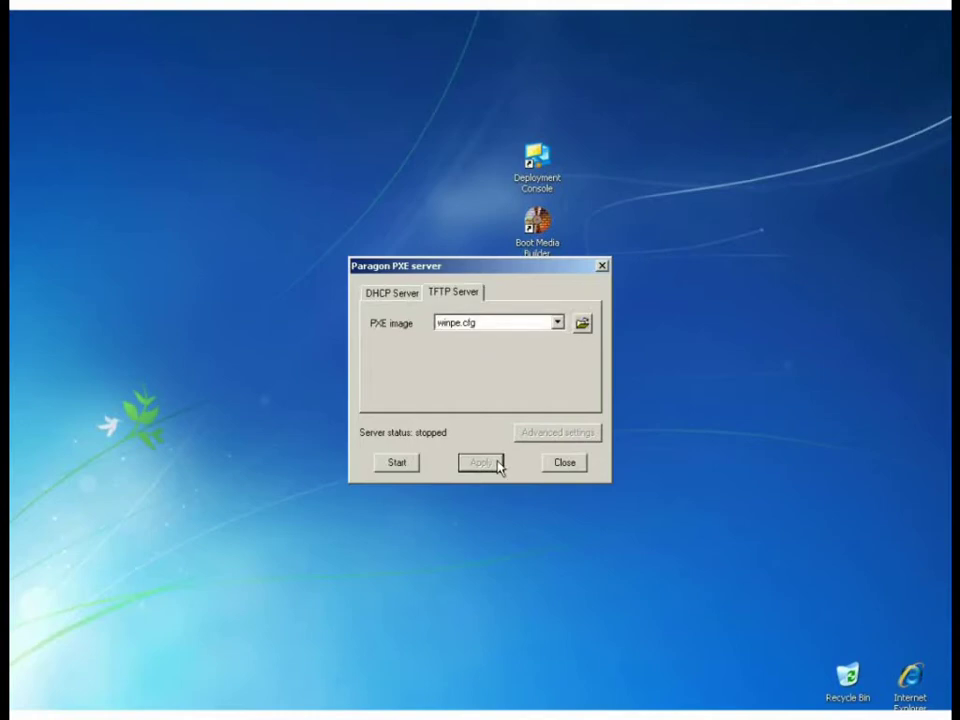
left_click(397, 462)
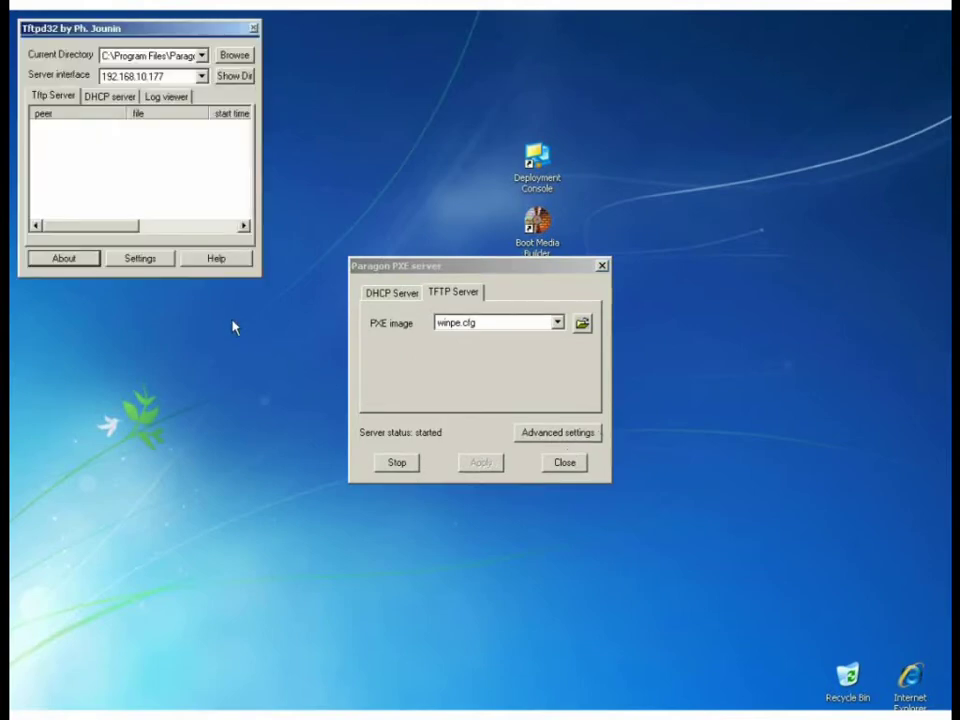
Review the advanced DHCP server options and Tftpd32 settings of the running PXE server, and return to the desktop
left_click(111, 101)
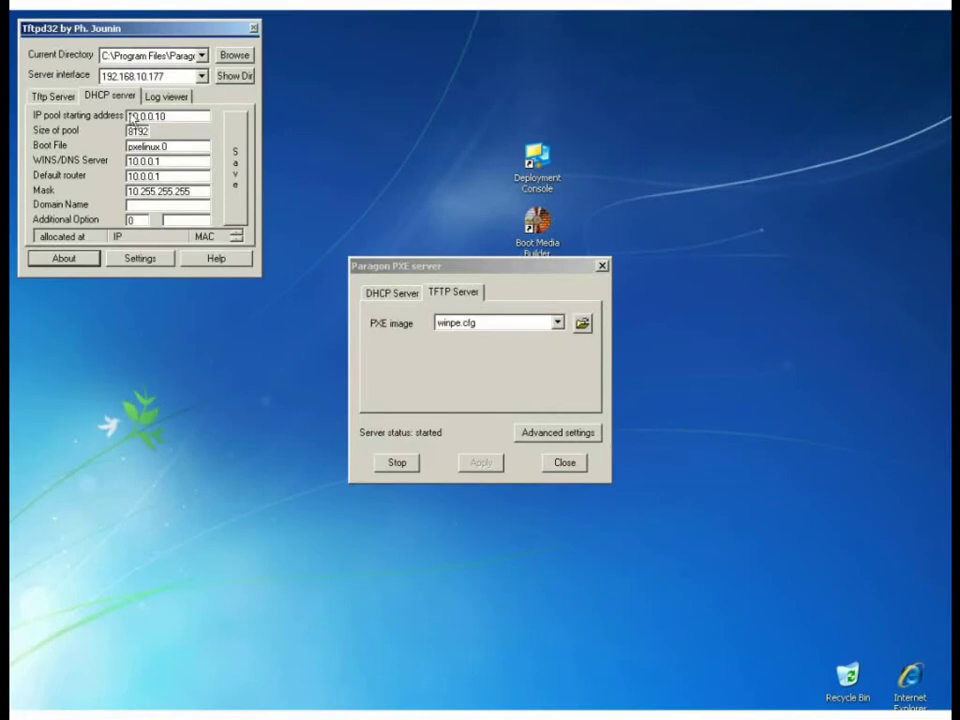
left_click(158, 261)
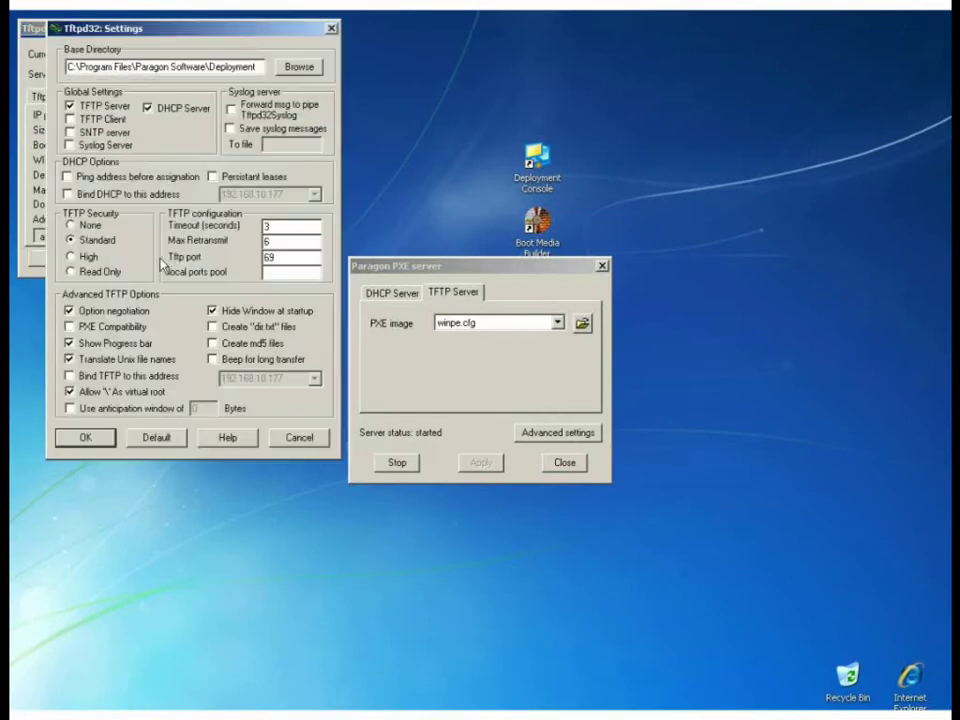
left_click(86, 438)
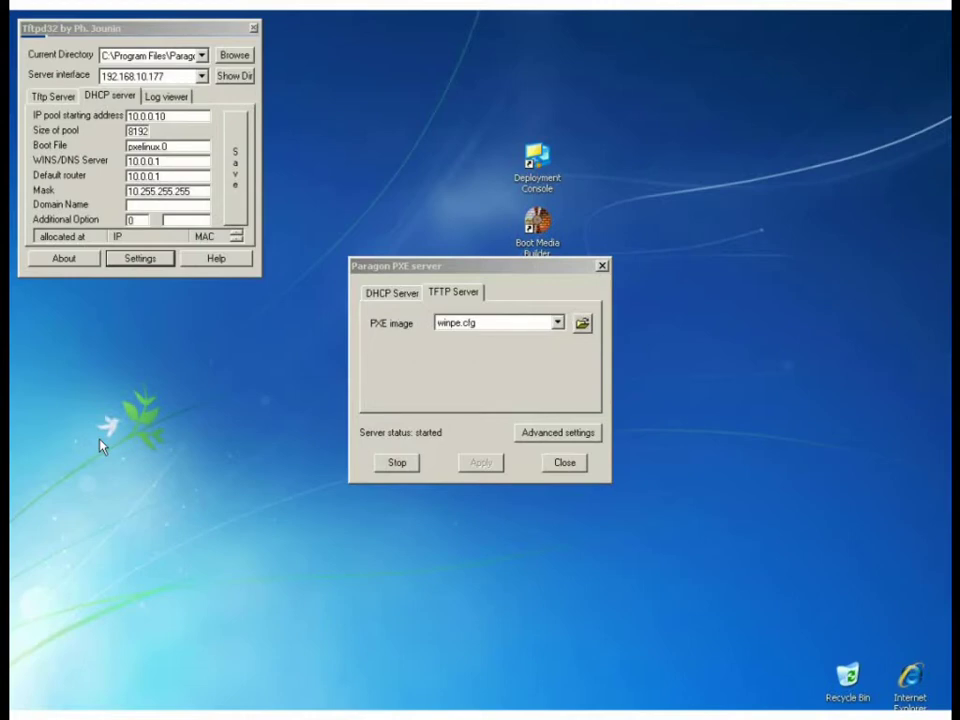
key("super+d")
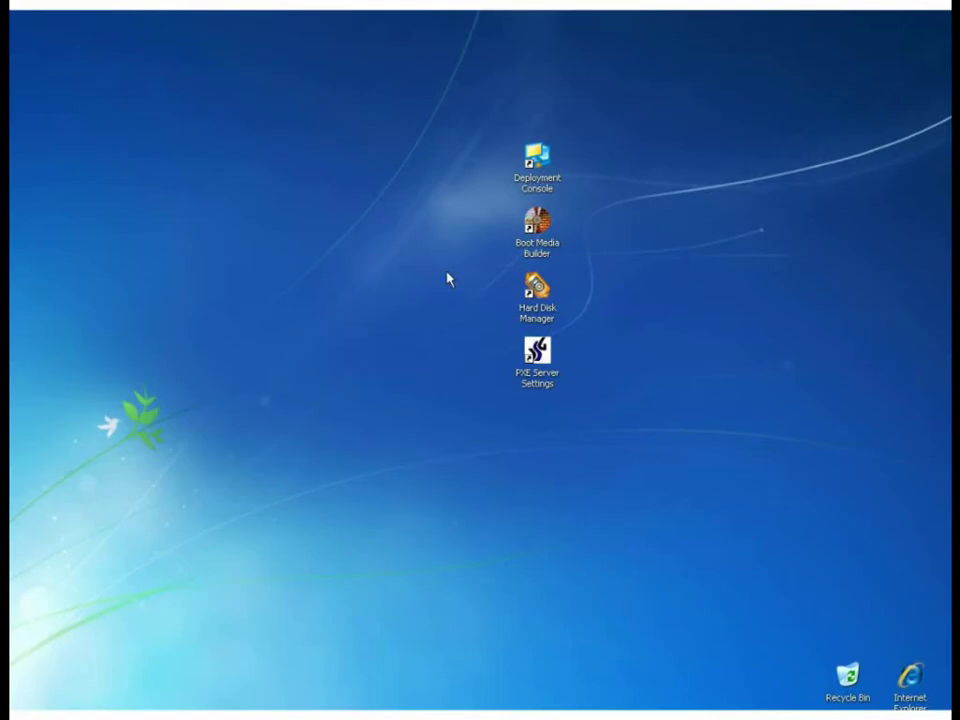
Open Hard Disk Manager and shrink the Data (D:) partition from its end to about 128.6 GB
double_click(546, 292)
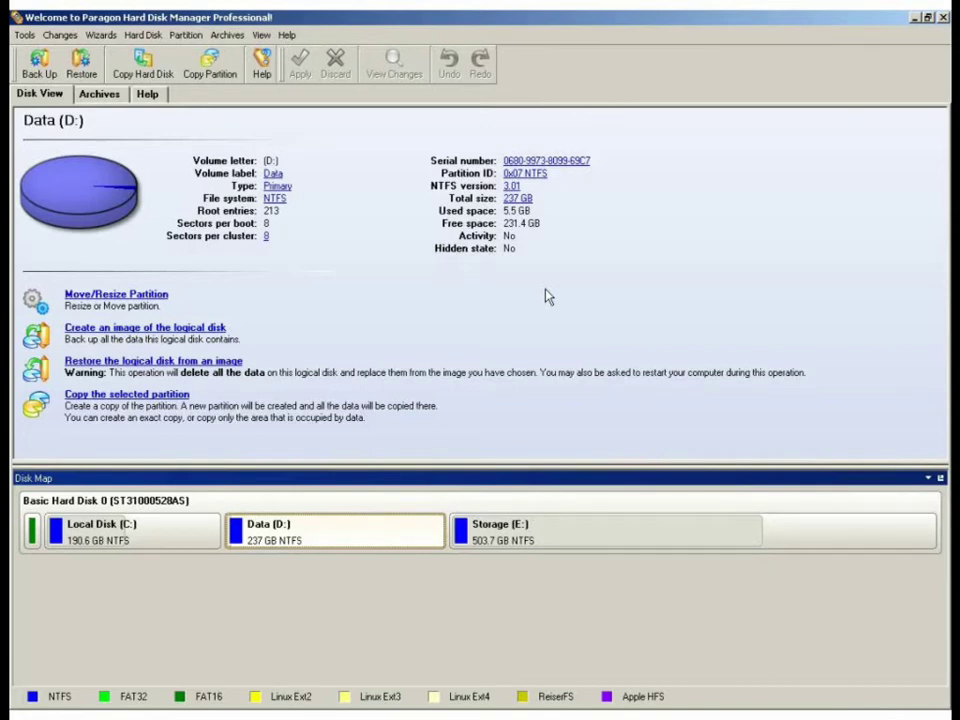
right_click(360, 540)
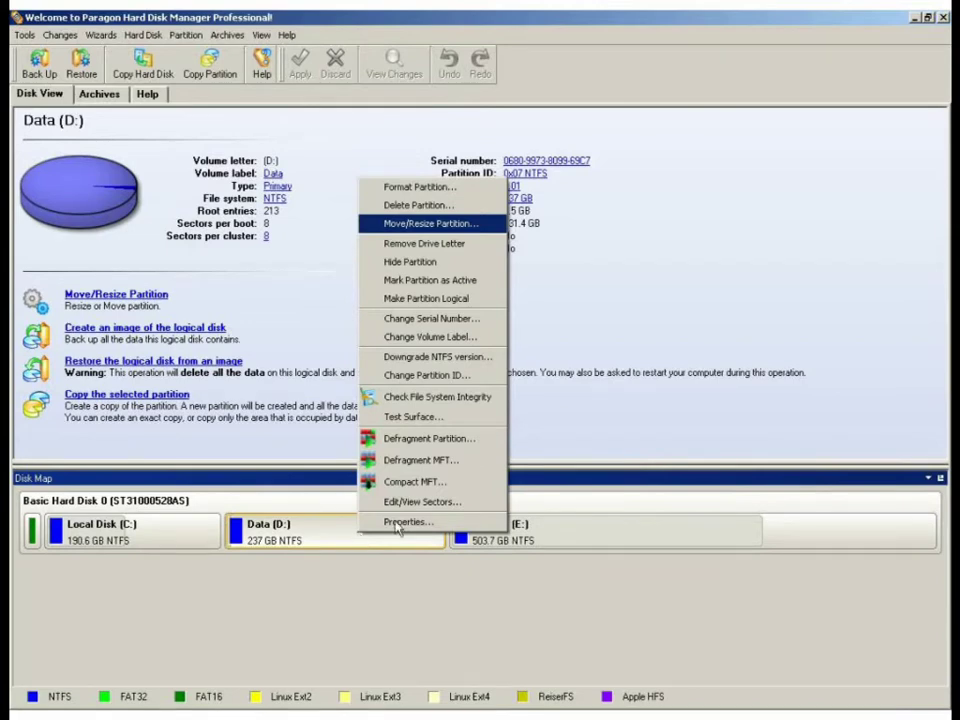
left_click(430, 223)
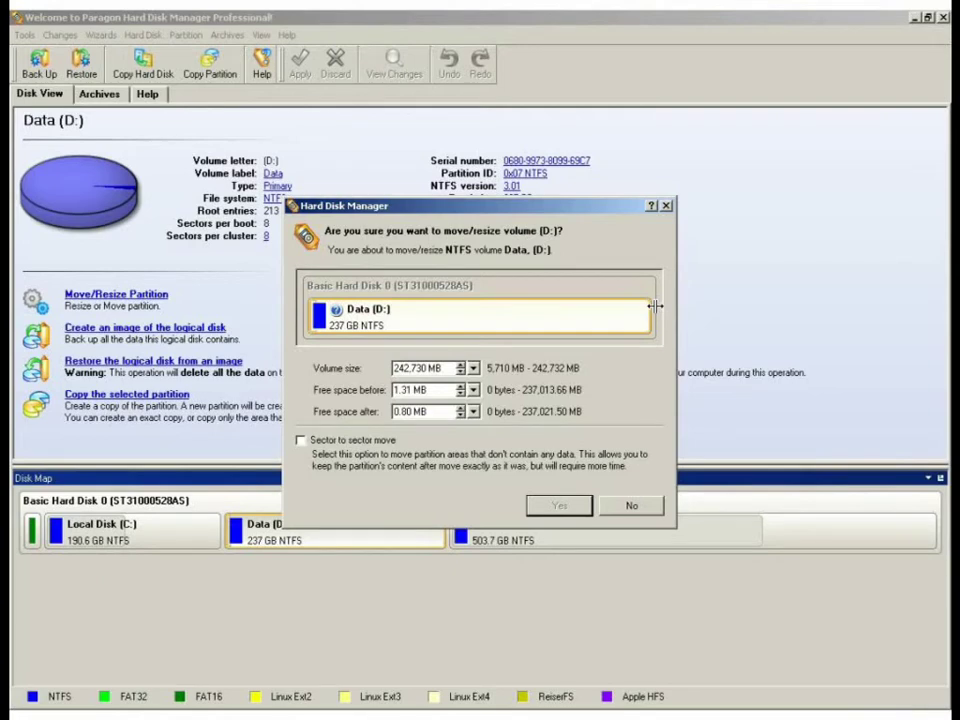
left_click_drag(652, 307, 493, 318)
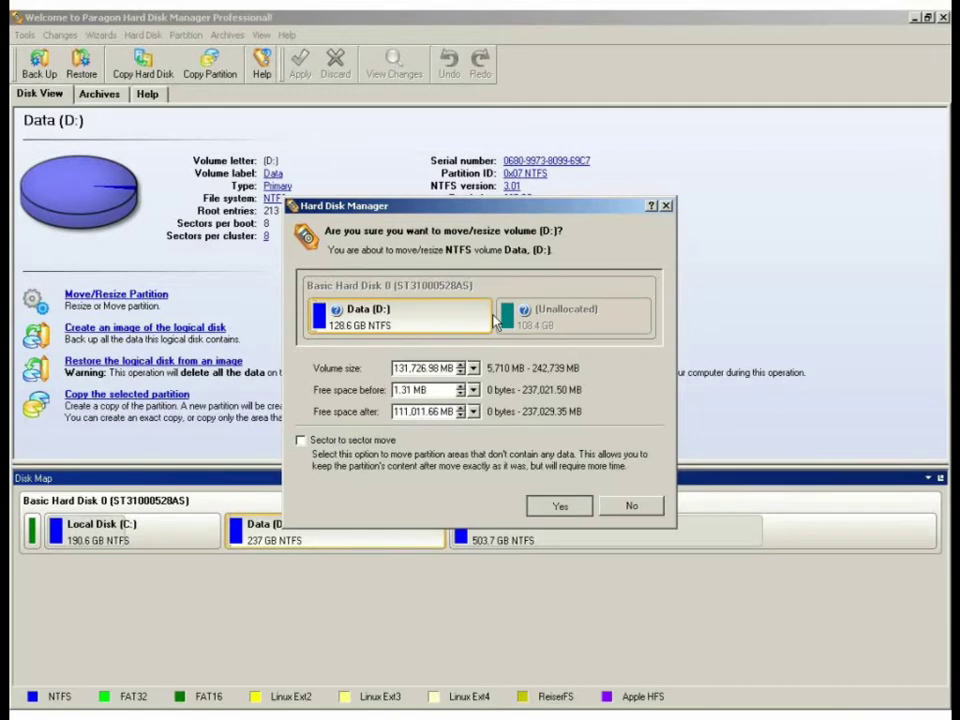
left_click(575, 510)
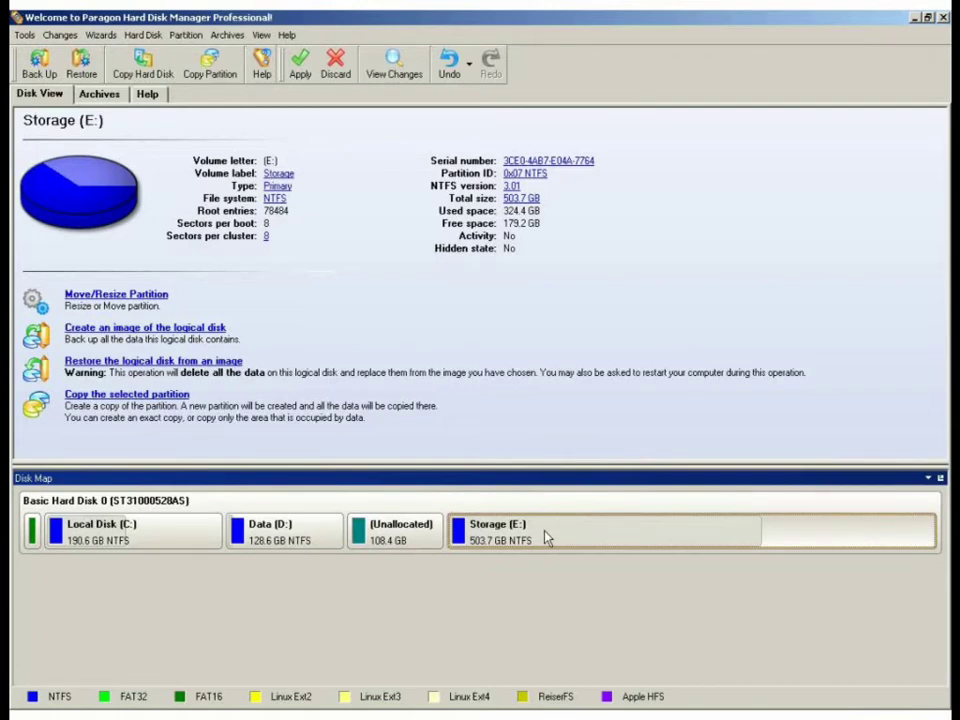
Extend the Storage (E:) partition over all the unallocated space before it, to about 612.1 GB
right_click(547, 537)
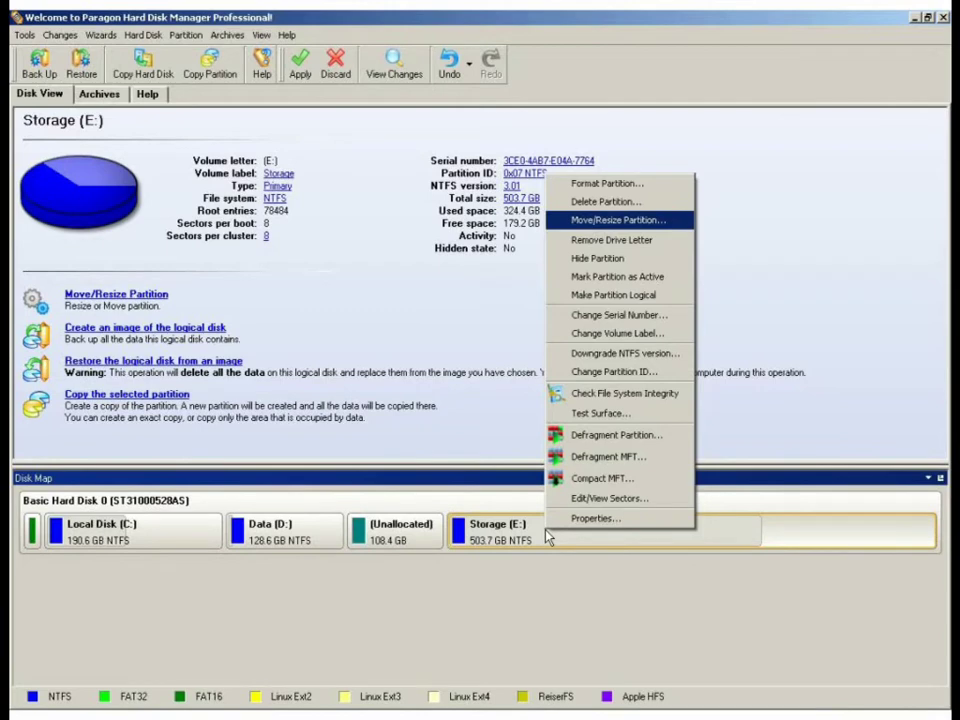
left_click(632, 221)
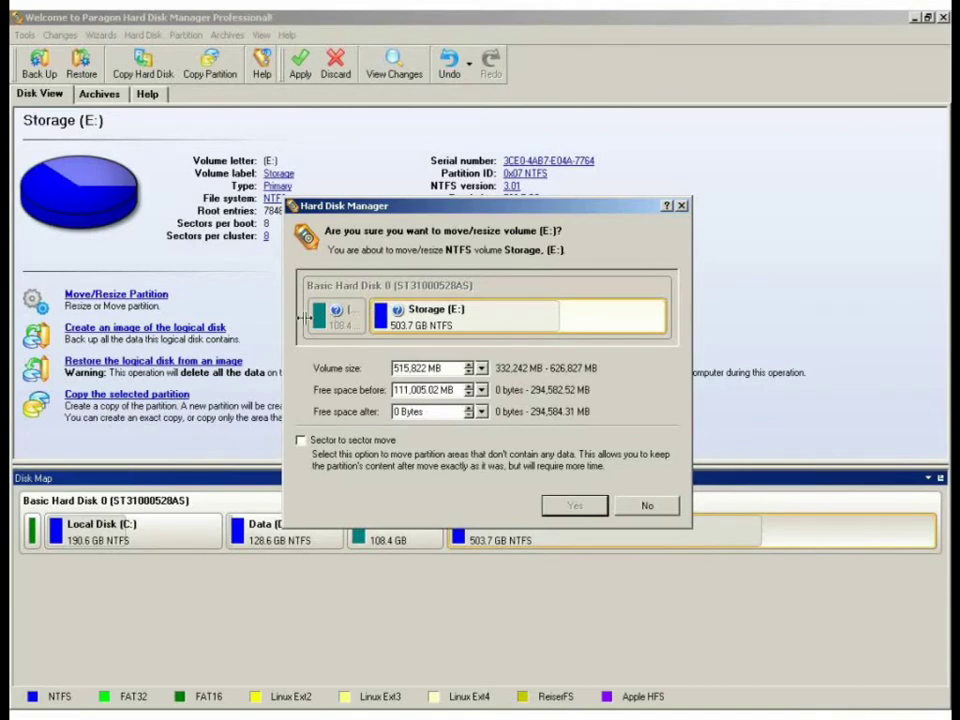
left_click_drag(363, 313, 315, 318)
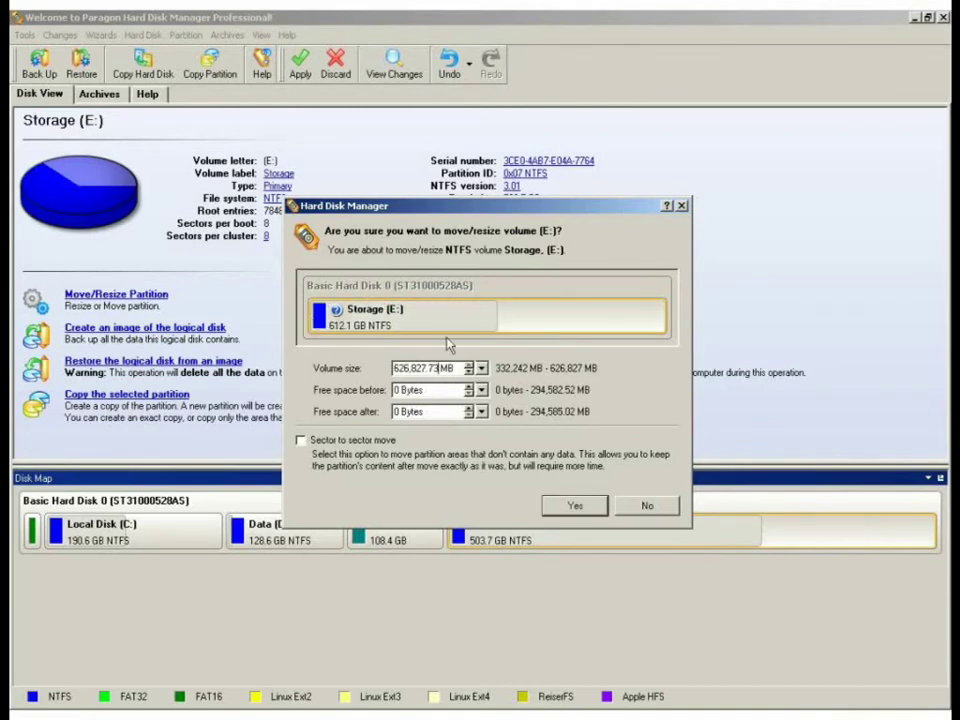
left_click(597, 510)
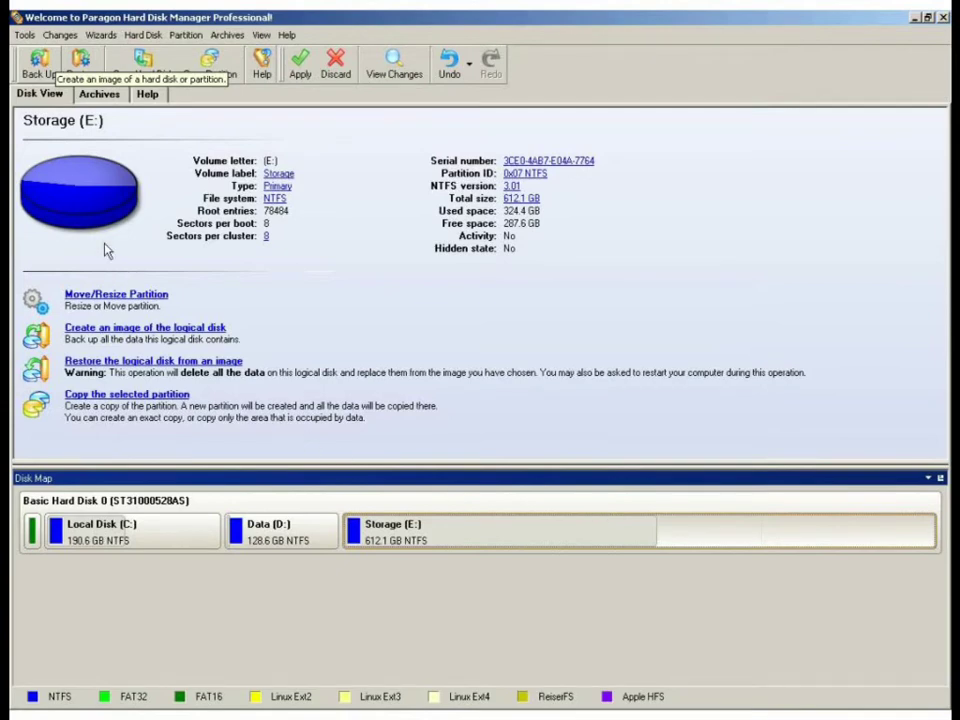
Start a new backup of the entire Basic Hard Disk 0, with the option to change backup settings enabled
left_click(40, 62)
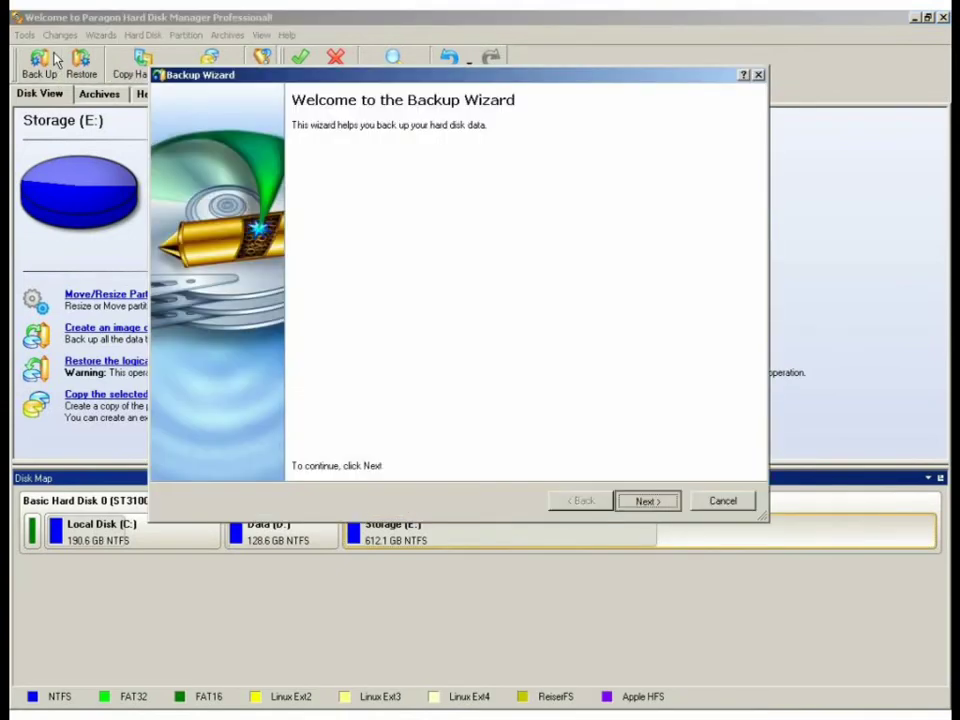
left_click(648, 500)
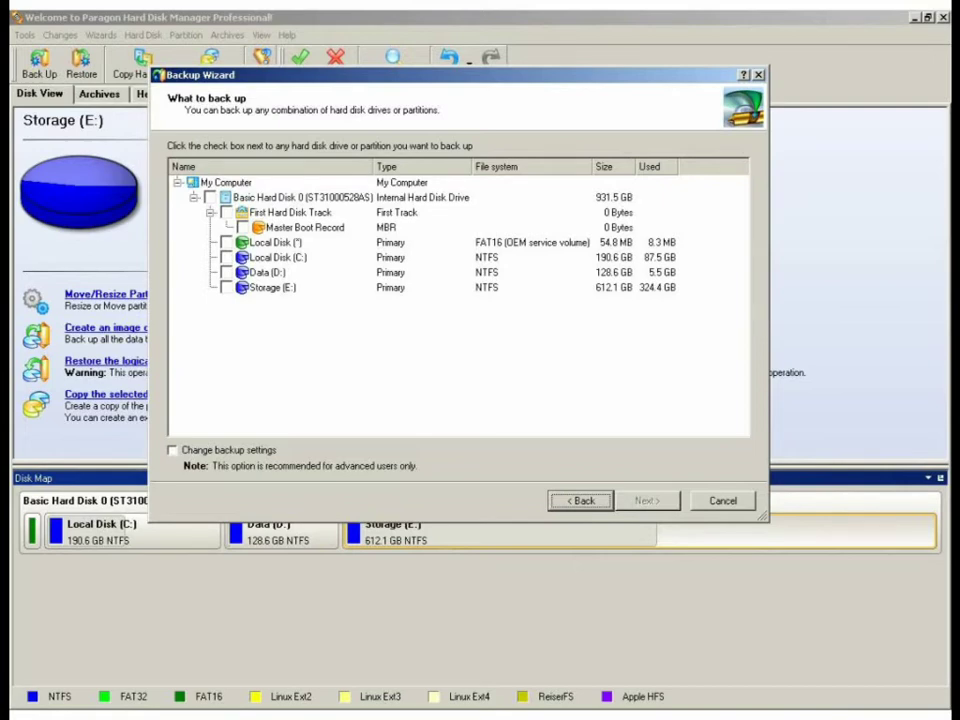
left_click(209, 197)
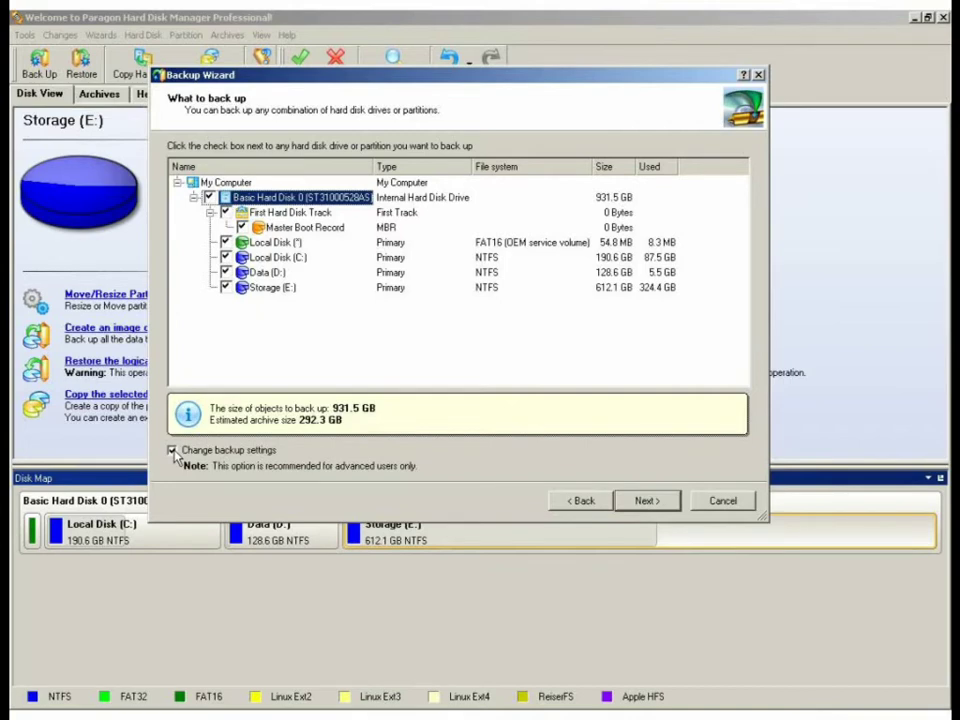
Set the backup image's compression level to Normal compression in the advanced backup settings
left_click(670, 503)
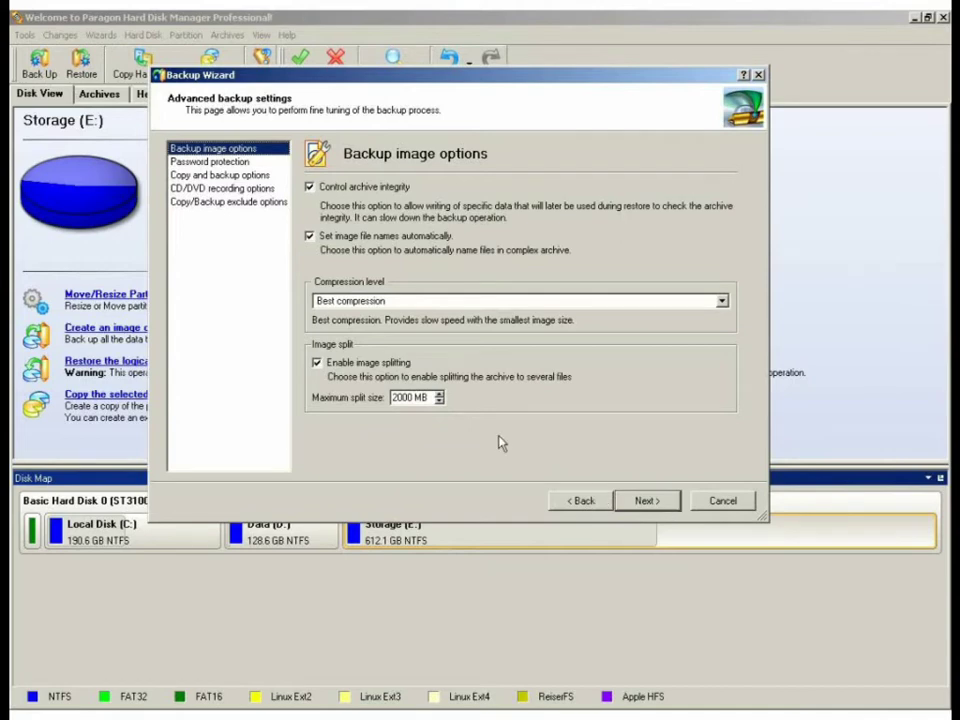
left_click(441, 303)
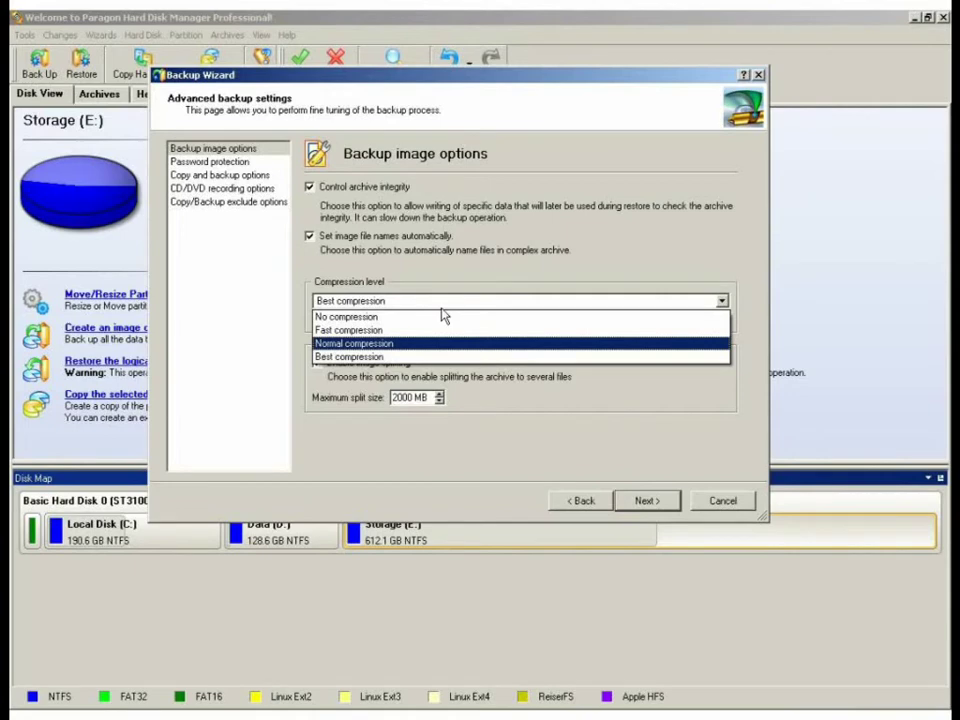
left_click(443, 343)
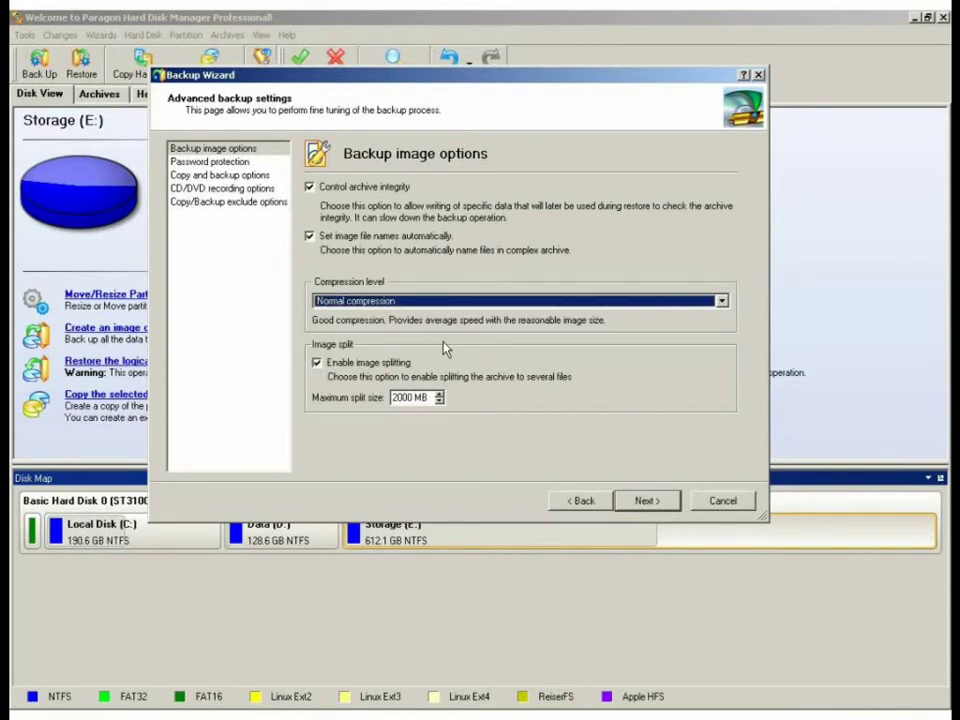
Review the backup's password protection, copy and backup, CD/DVD recording and exclude options
left_click(266, 162)
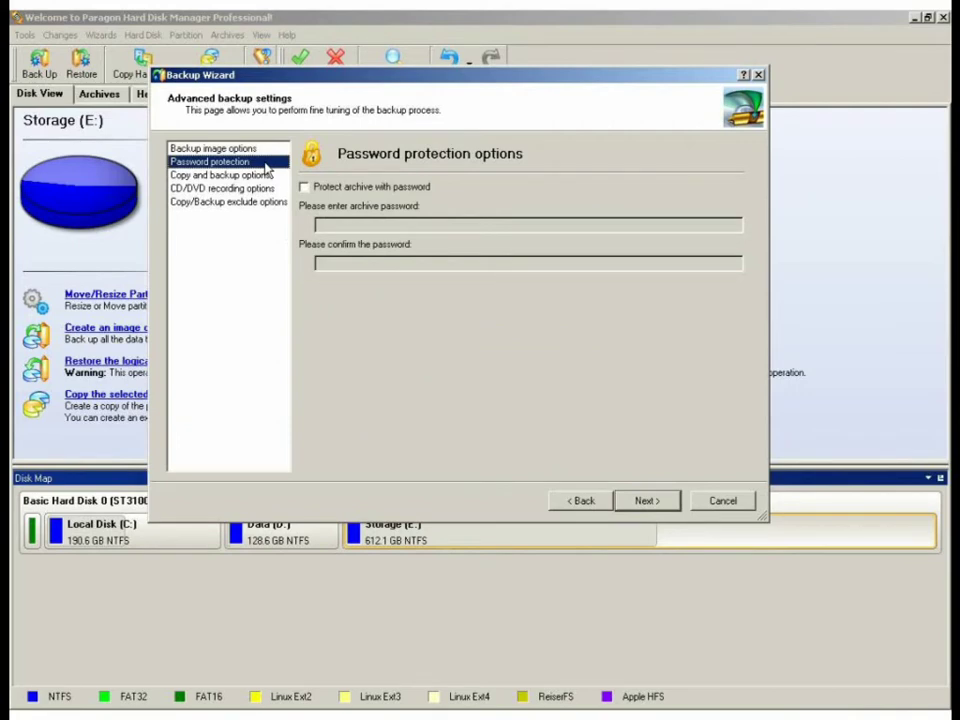
left_click(276, 176)
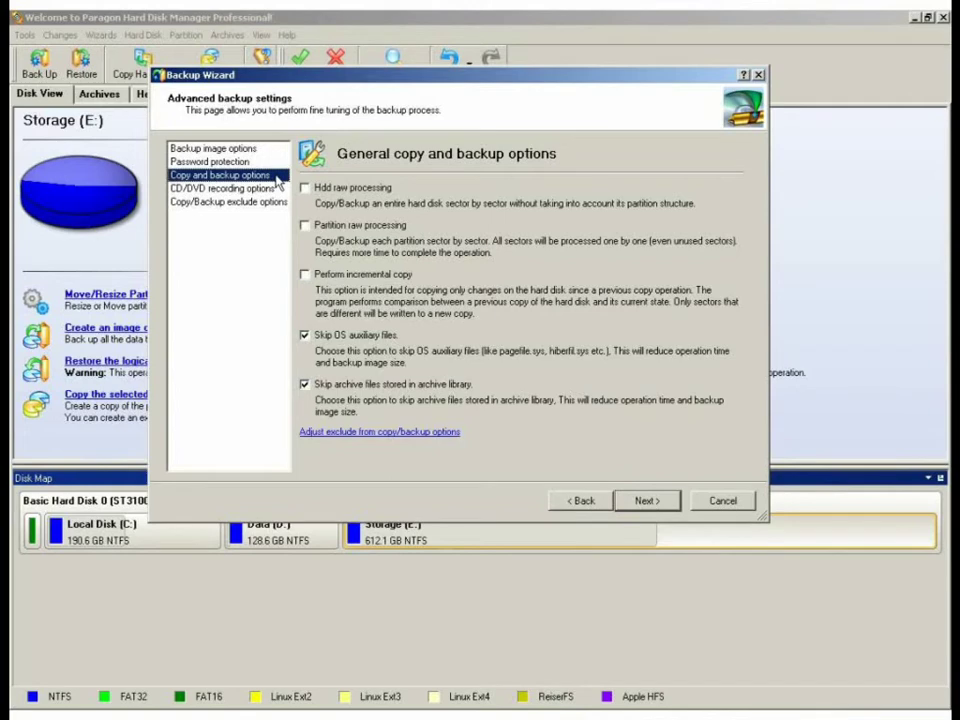
left_click(280, 189)
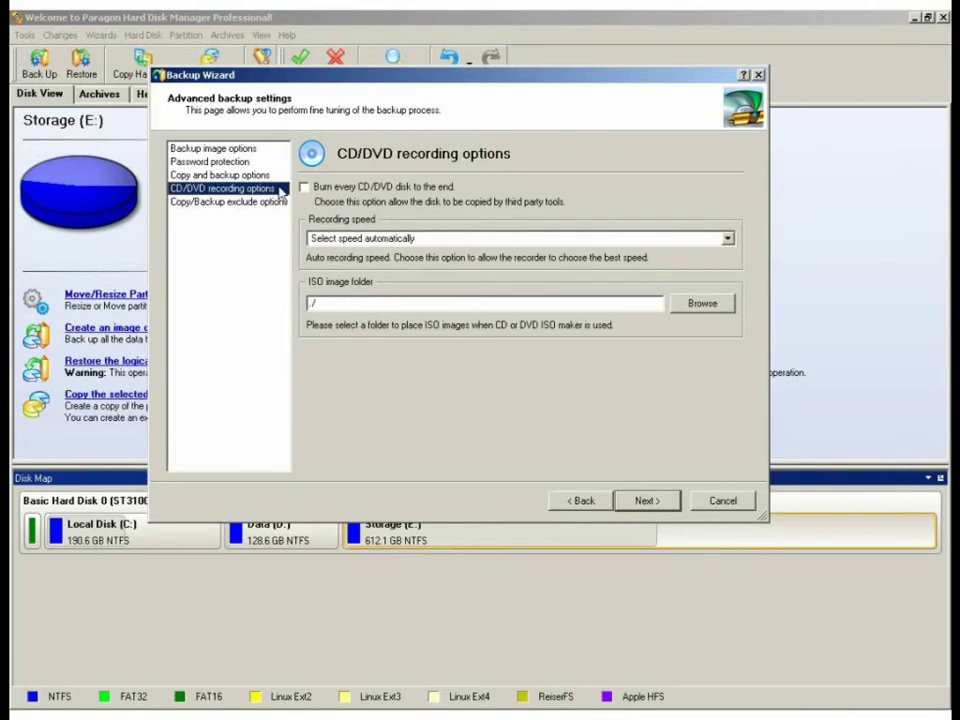
left_click(286, 203)
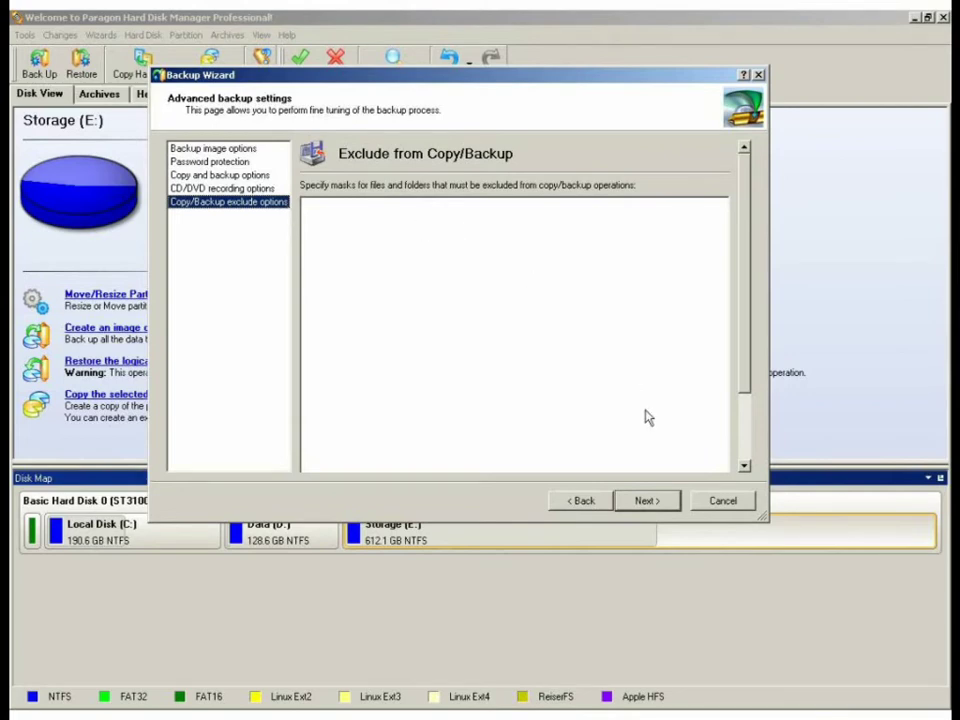
Save the backup to the network drive 'support on psg-usa' (S:) as an archive named New_Image
left_click(665, 505)
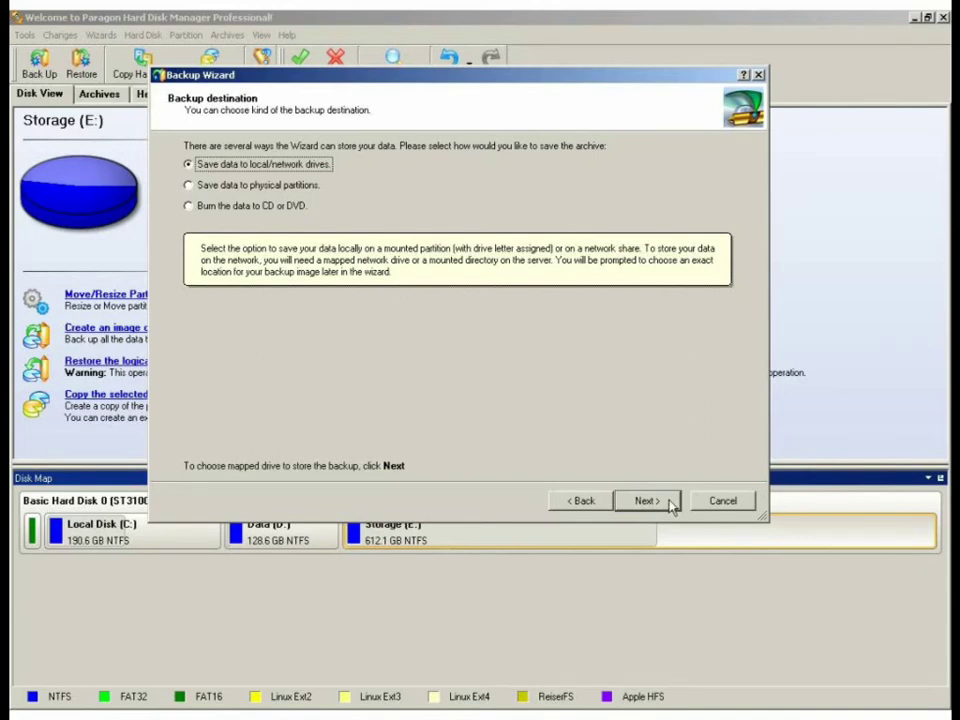
left_click(668, 506)
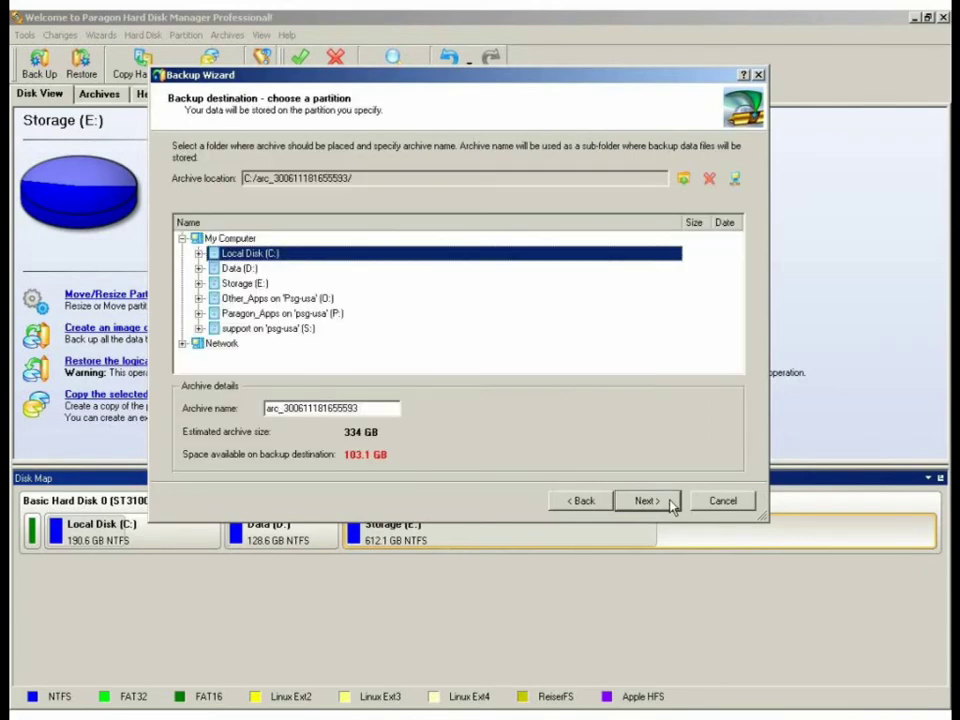
left_click(265, 328)
double_click(386, 411)
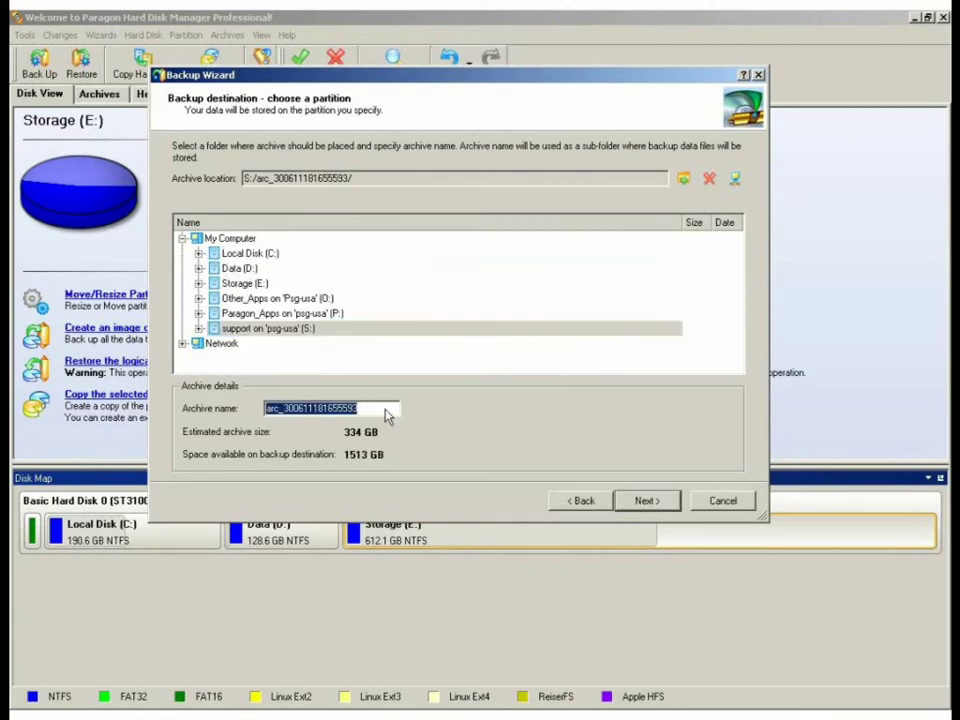
type("New")
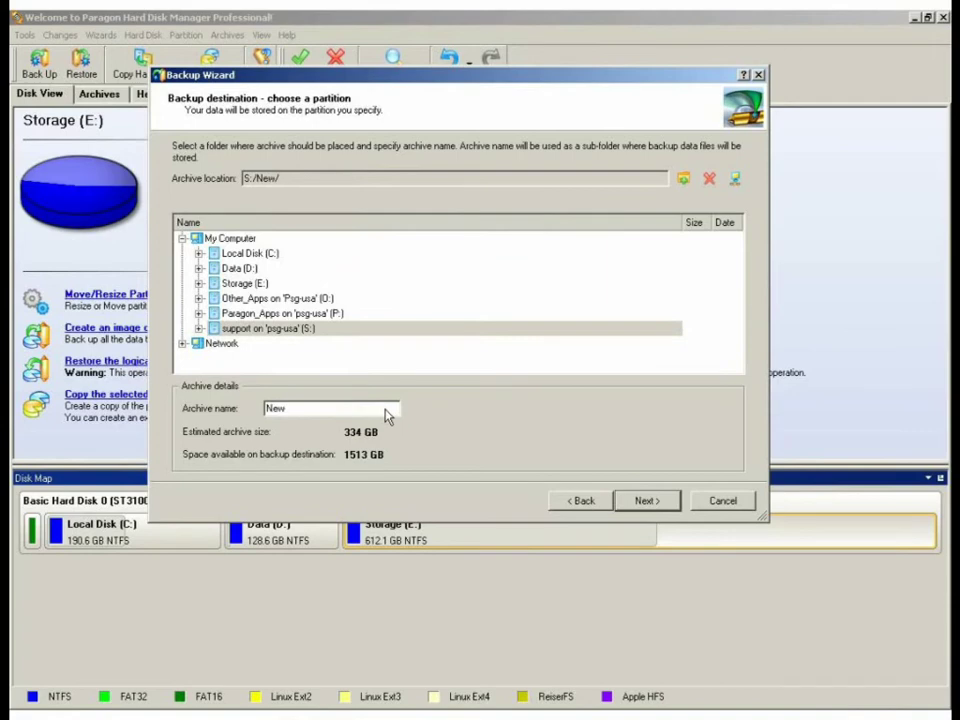
type("_Image")
left_click(660, 500)
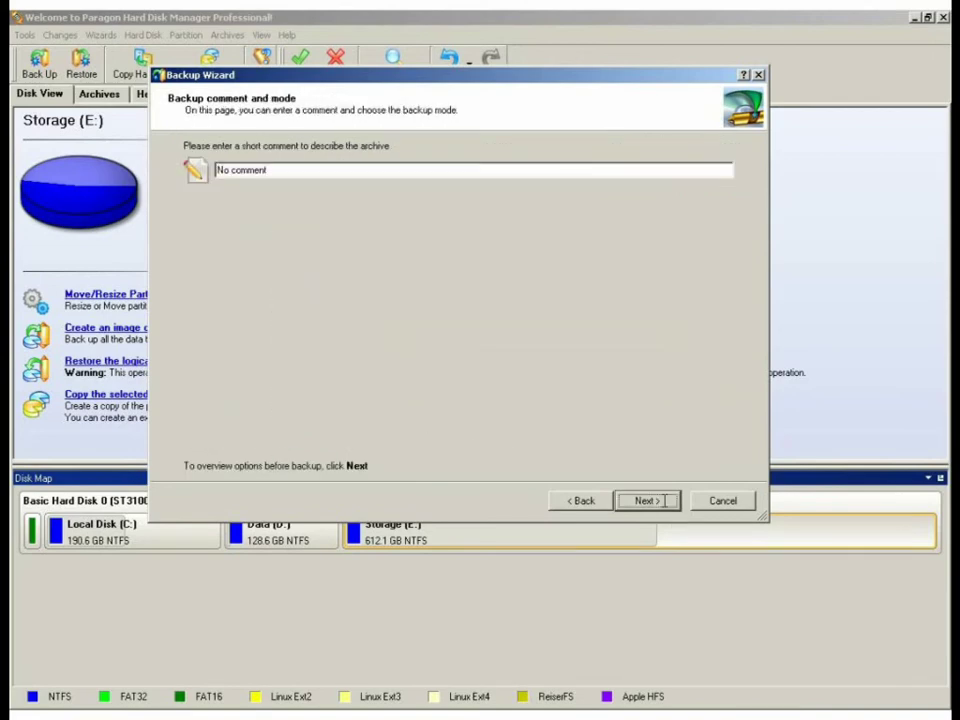
Describe the archive with the comment "Dell Desktop" and complete the backup setup with the summarized settings
left_click(303, 174)
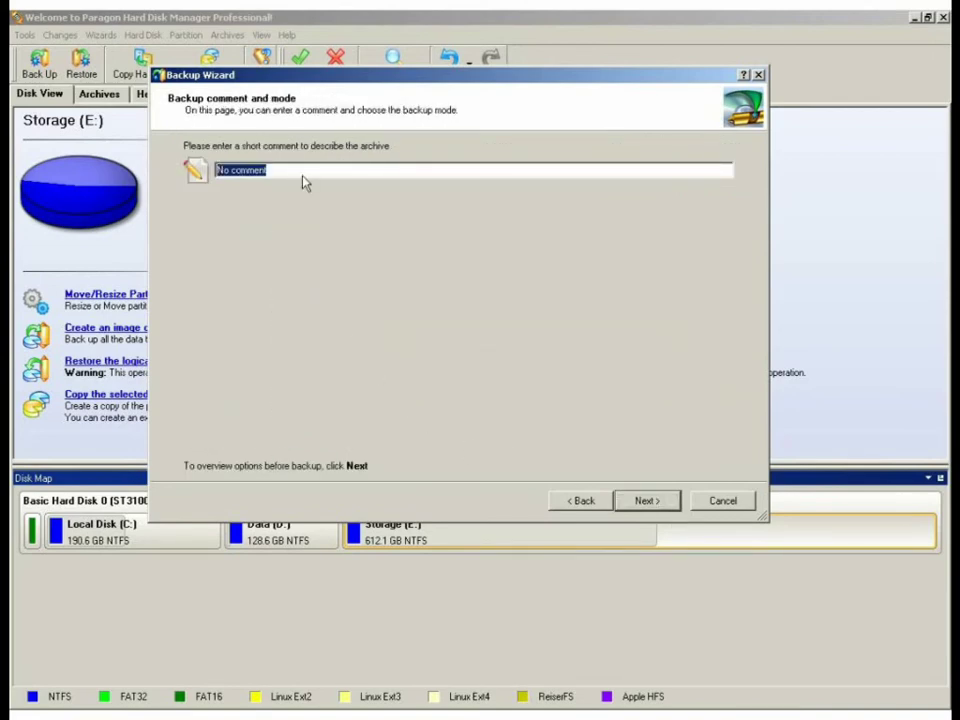
type("Dell De")
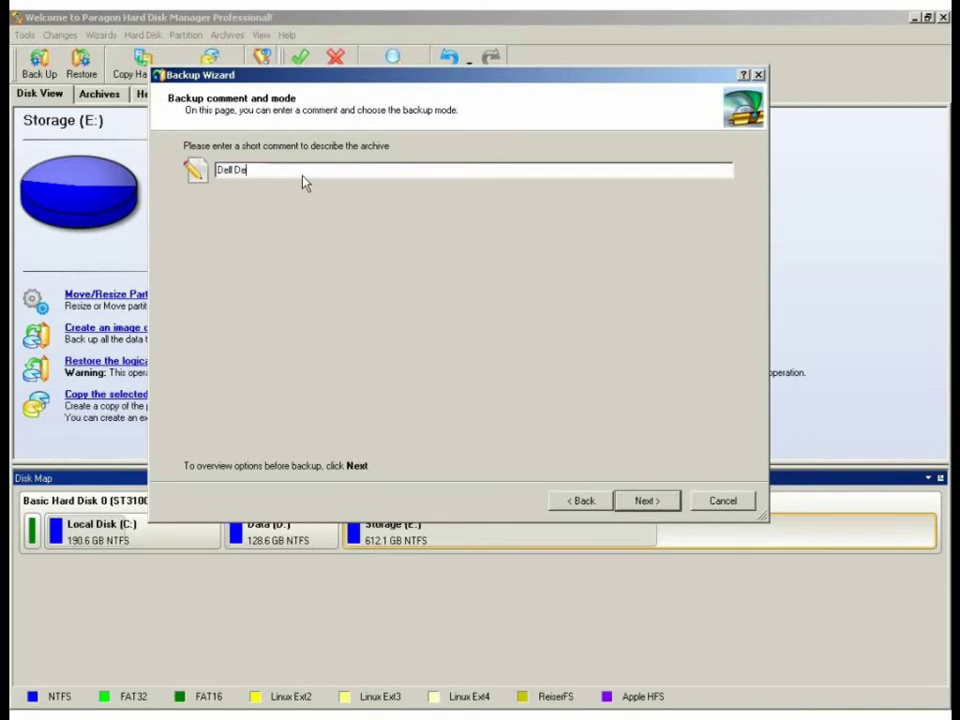
type("sktop")
left_click(667, 503)
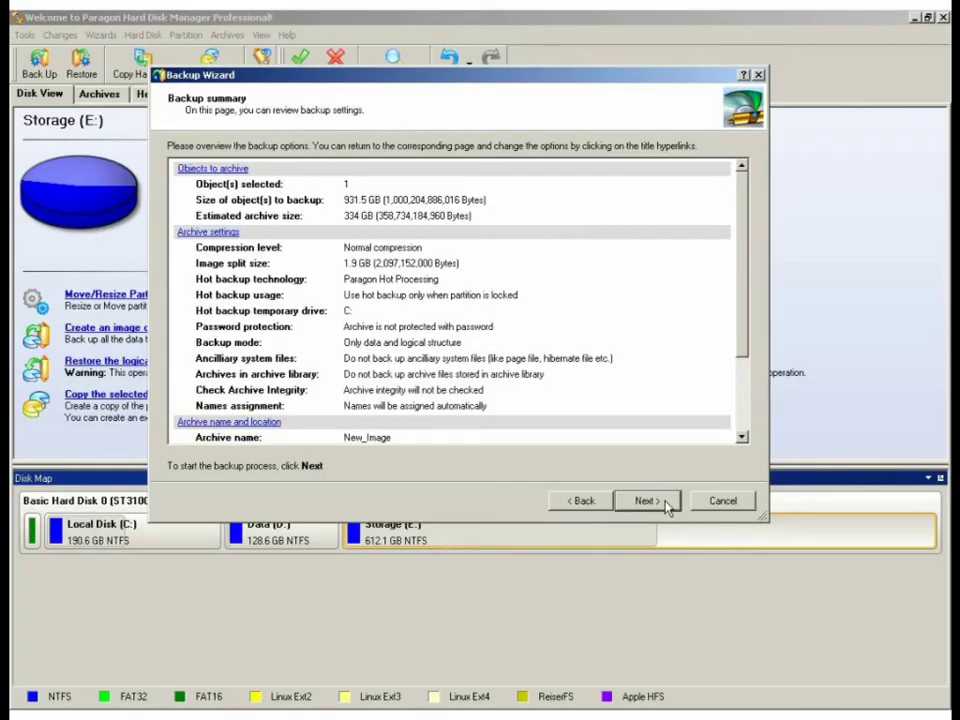
left_click(669, 505)
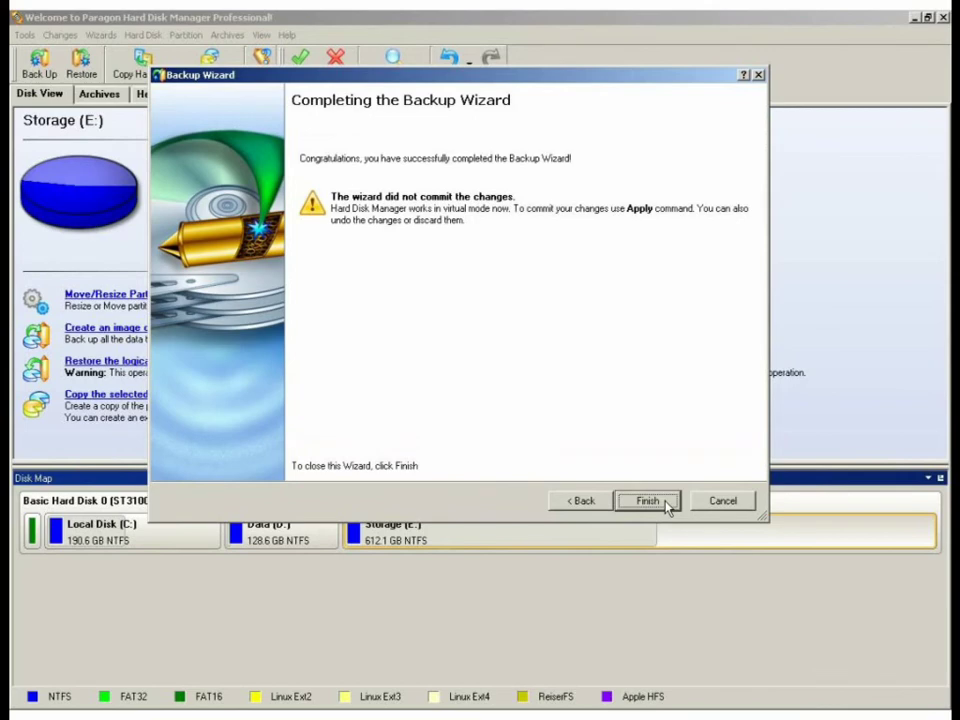
left_click(648, 501)
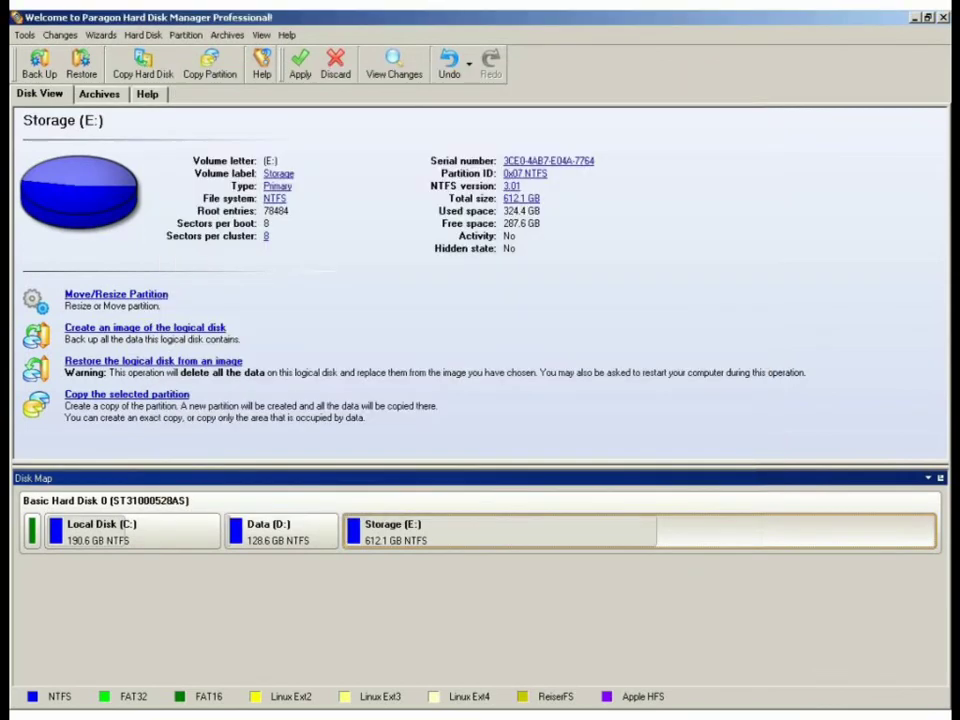
Generate a script of the pending operations with the suggested file name, adding it to the task list
left_click(60, 35)
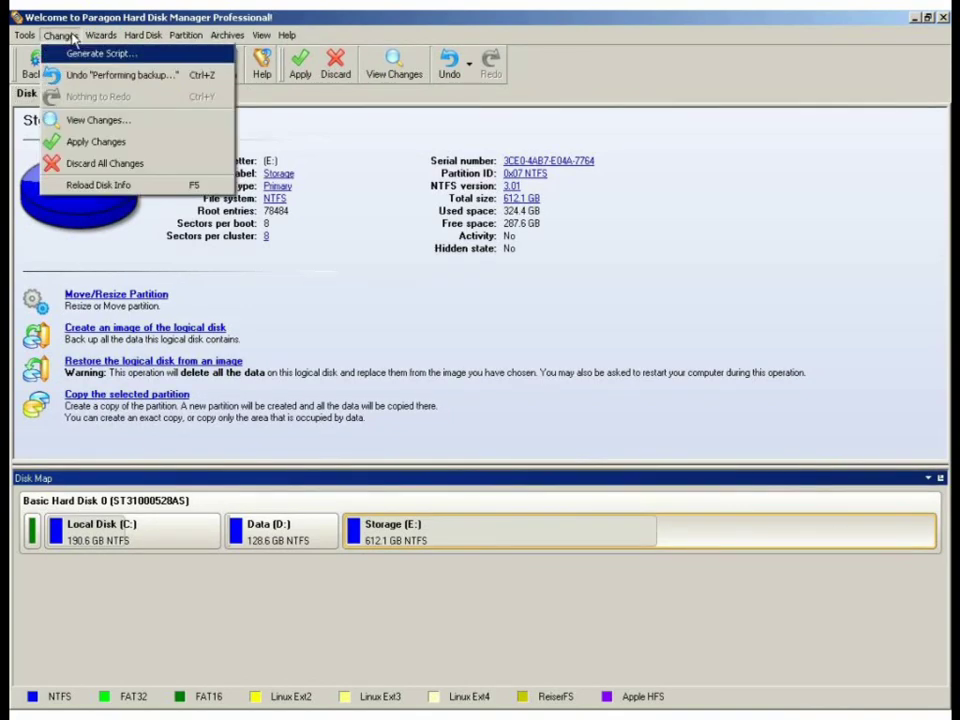
left_click(57, 54)
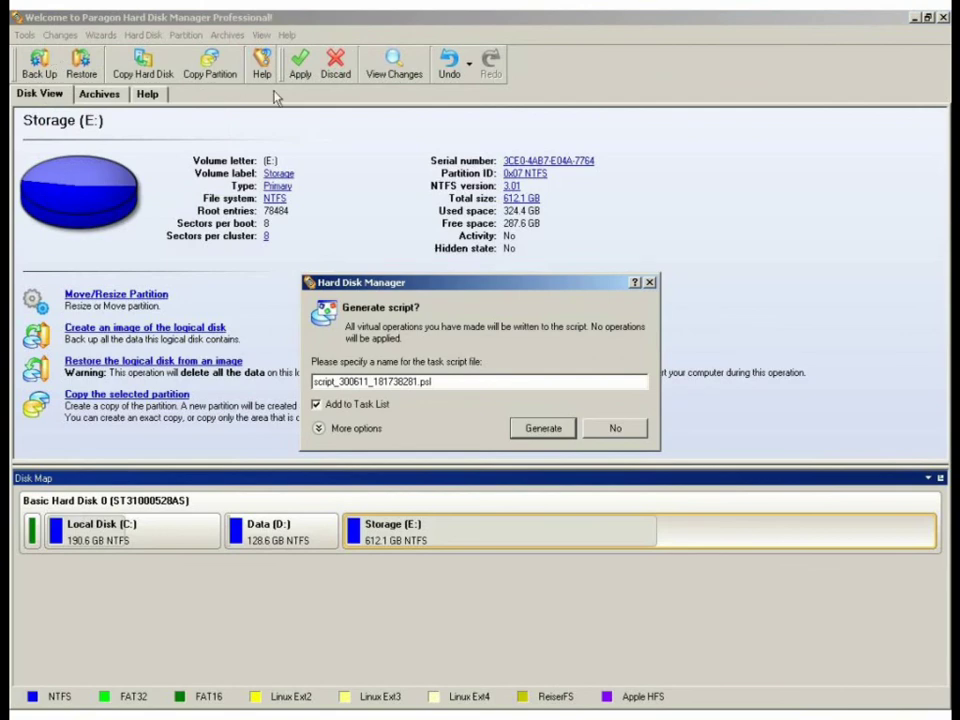
left_click(566, 429)
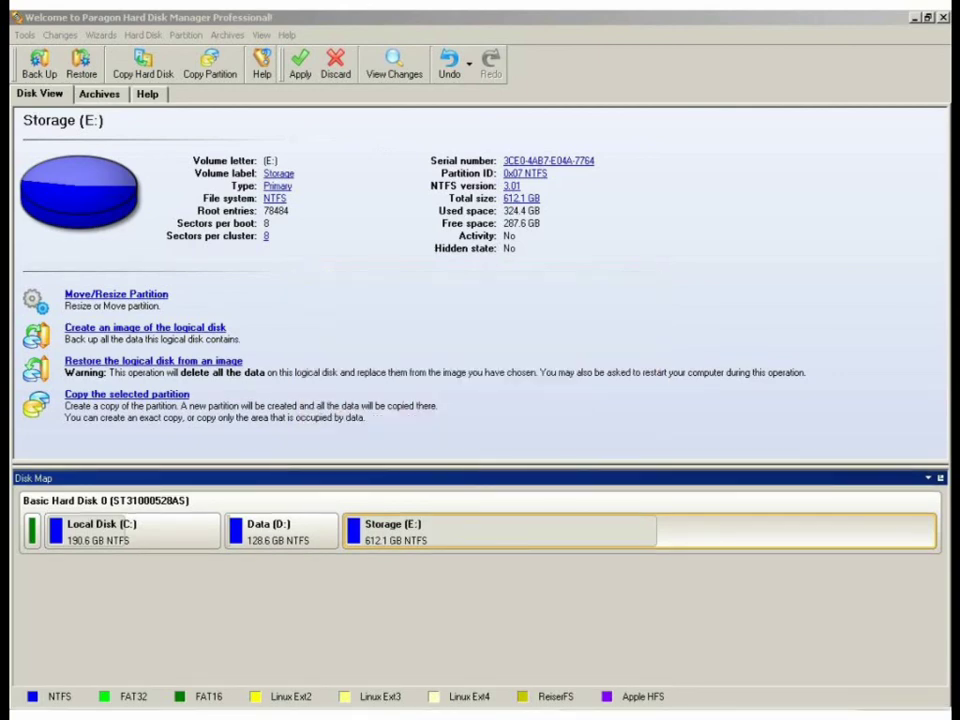